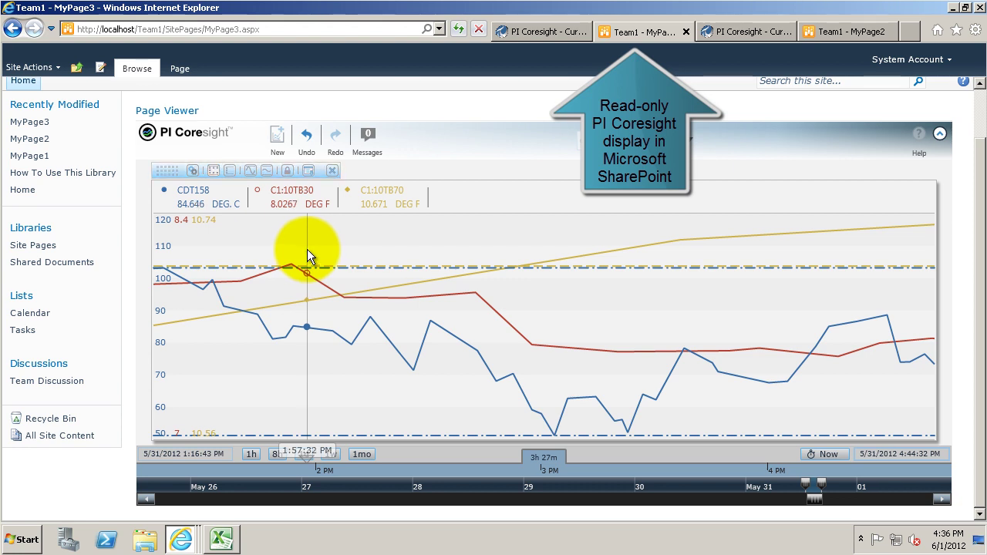
Read the trend values at 3:08:56 PM, then zoom the trend to 5/31/2012 1:52:25–3:47:55 PM.
drag(307, 249, 287, 242)
drag(336, 270, 546, 191)
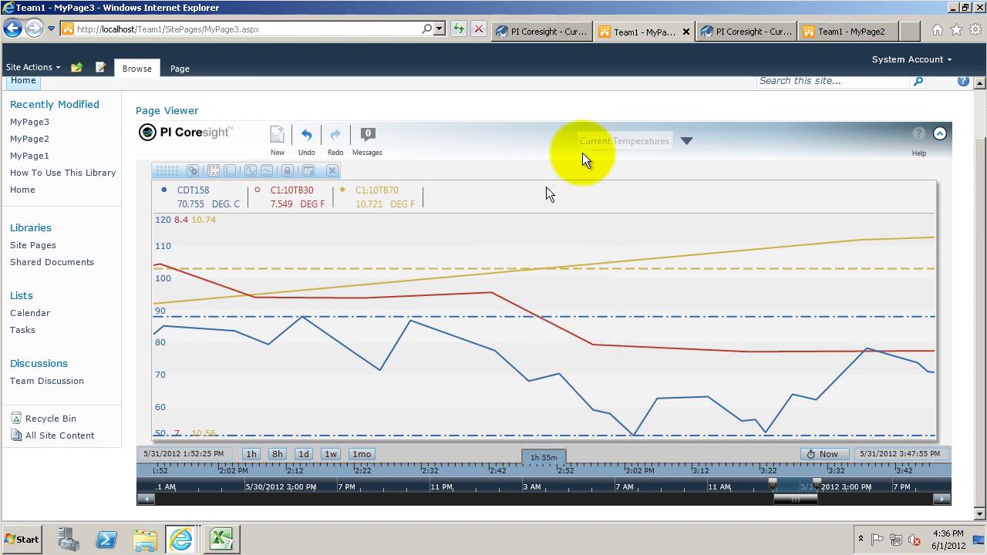
drag(539, 231, 521, 206)
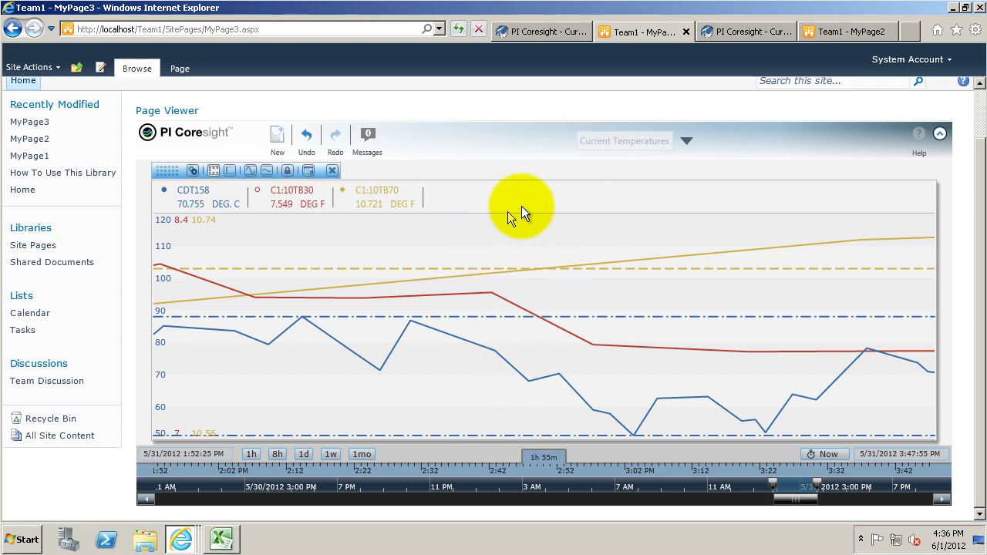
Compare the standard and kiosk-mode Current Temperatures displays in their browser tabs.
click(545, 32)
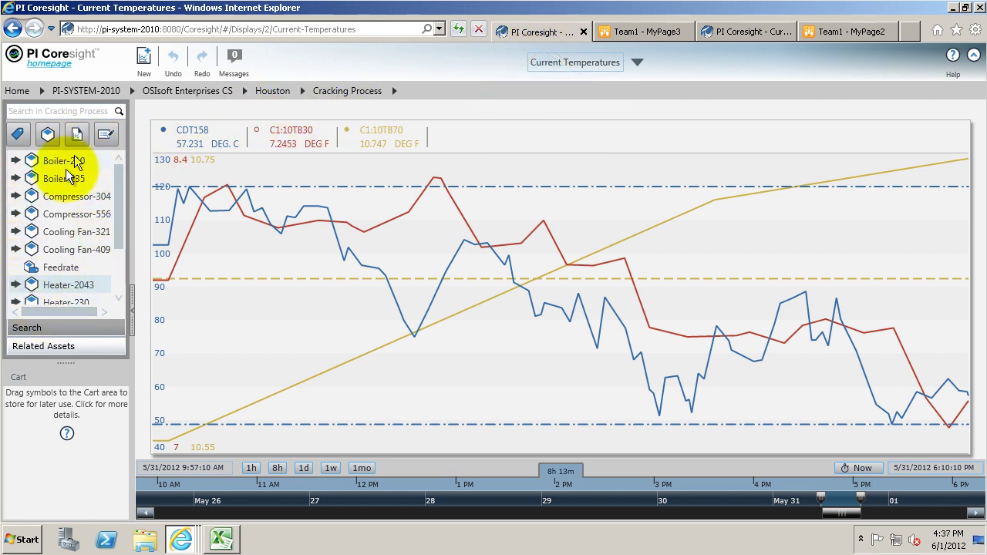
click(739, 31)
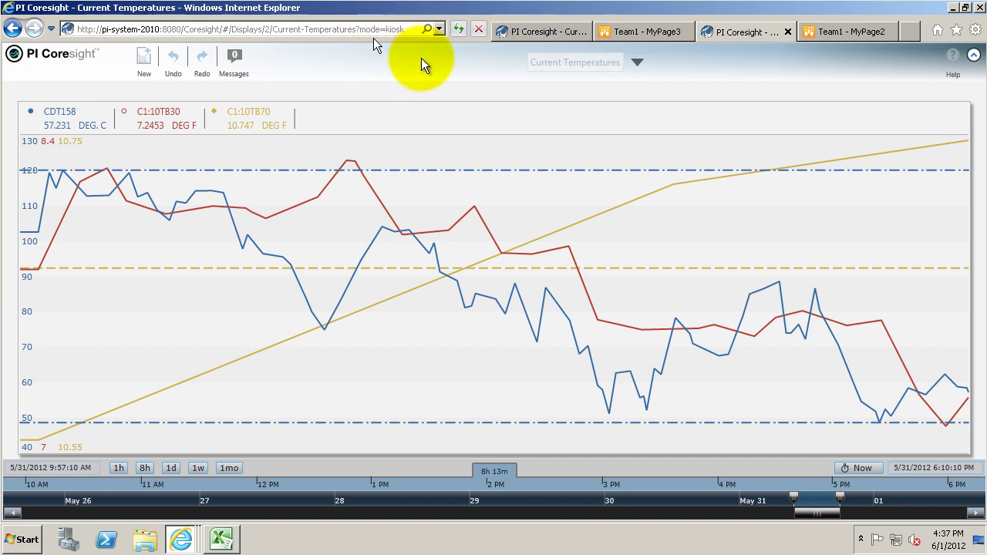
click(522, 35)
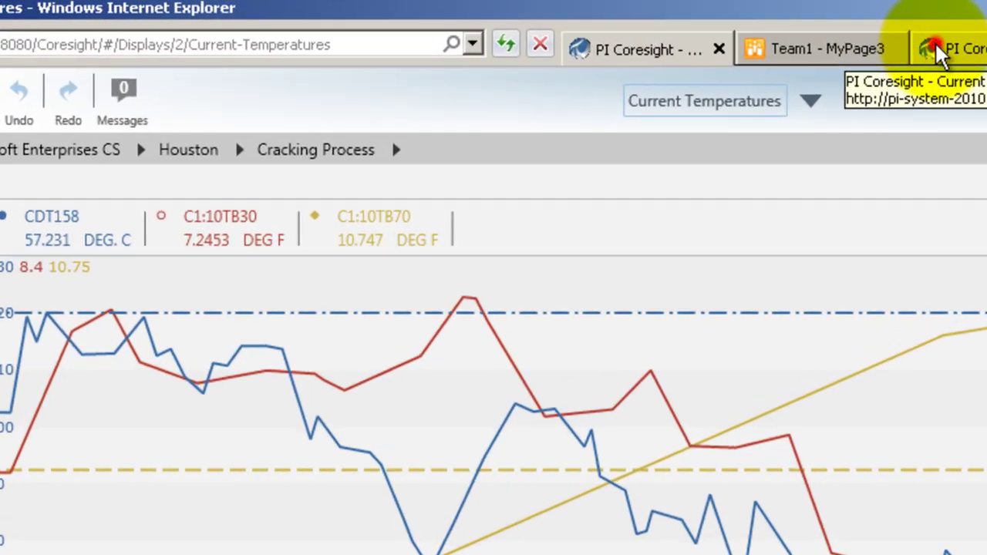
click(937, 53)
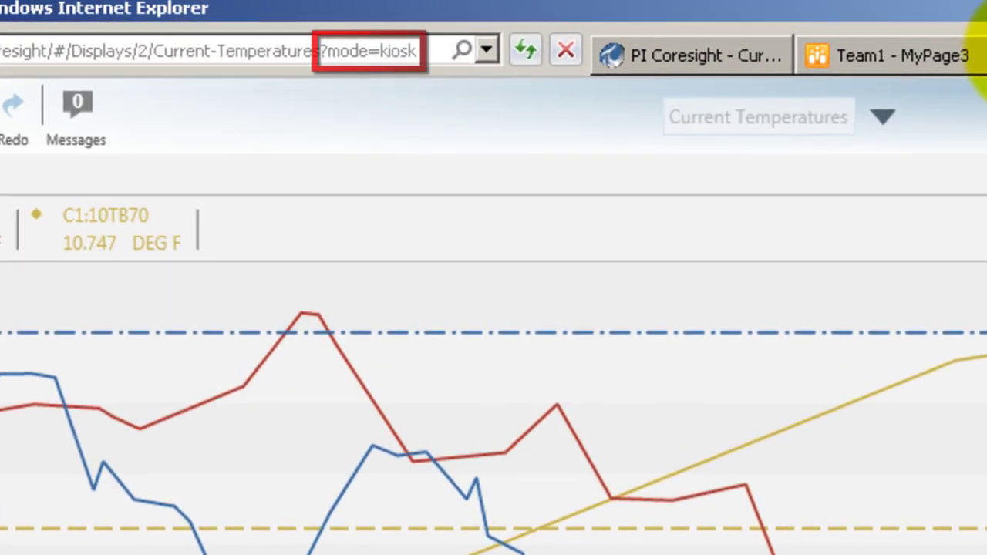
click(732, 62)
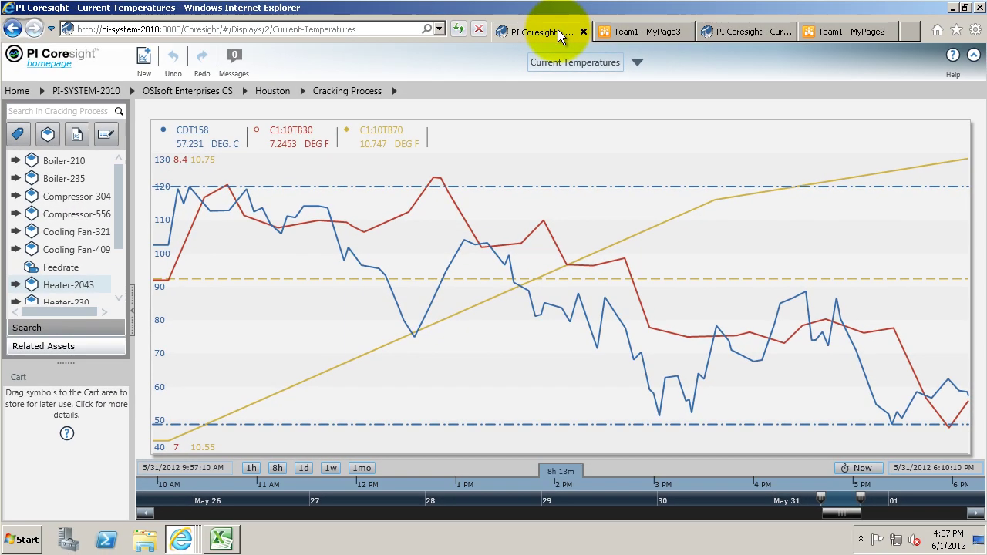
click(716, 30)
Delete ?mode=kiosk from the kiosk display's address, then return to the kiosk tab.
click(403, 31)
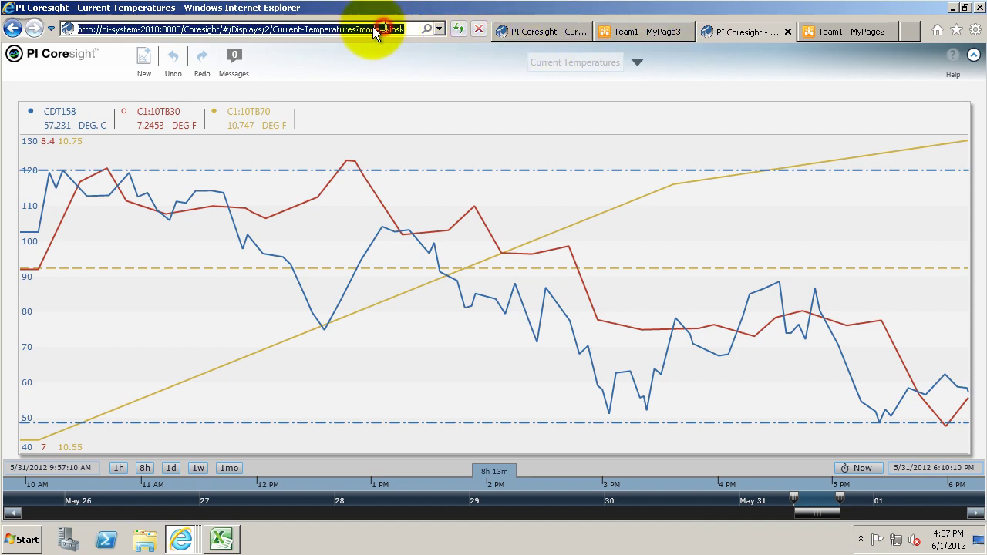
click(361, 29)
drag(357, 29, 410, 27)
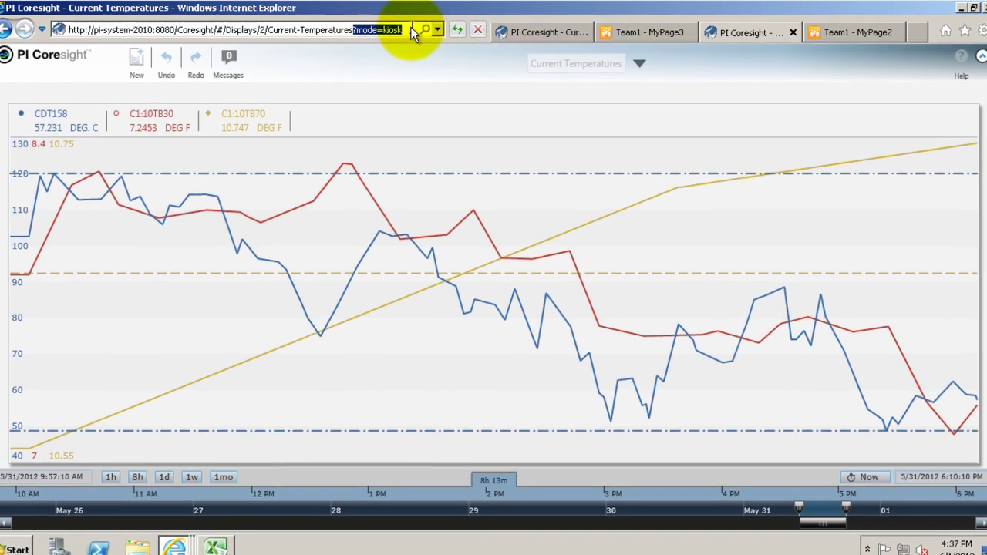
key(BackSpace)
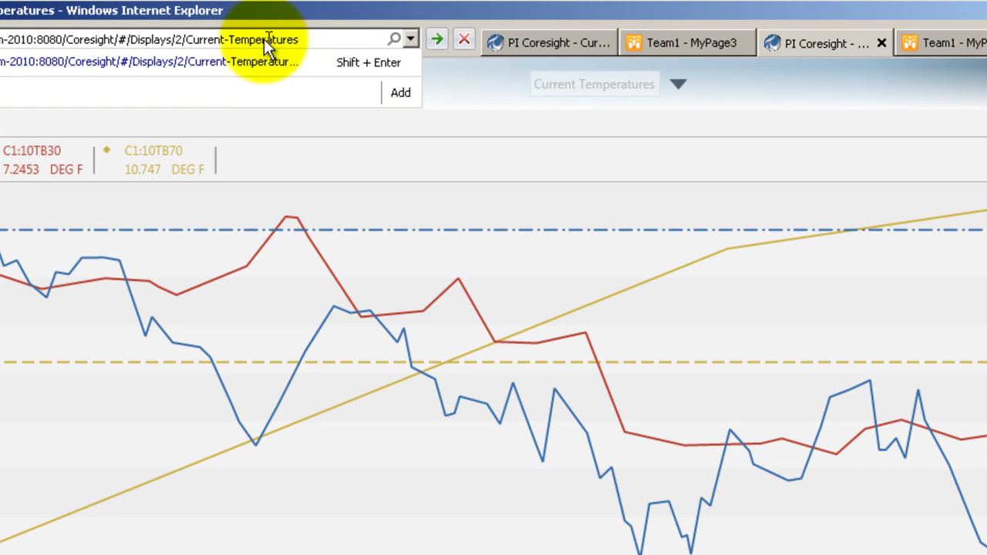
click(810, 44)
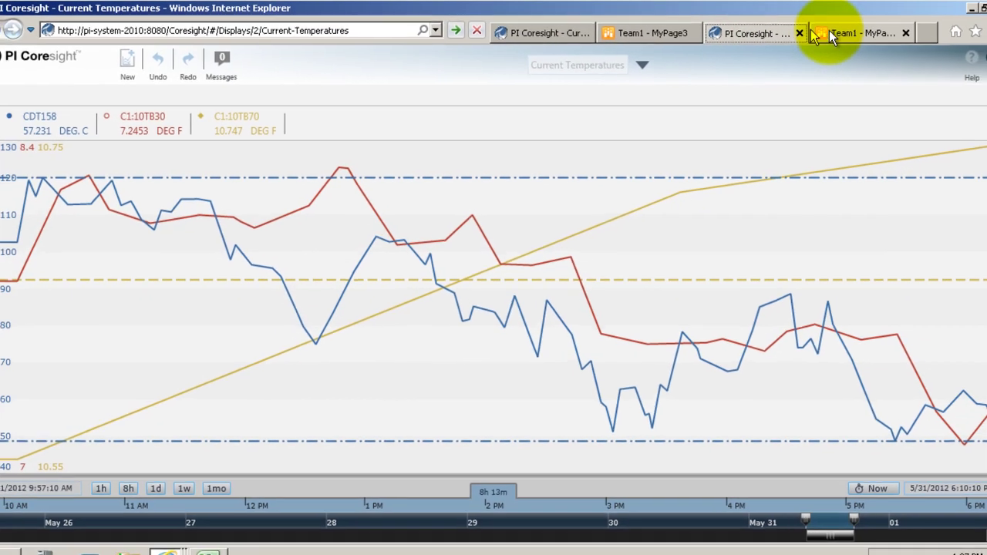
Edit MyPage2 and insert a Page Viewer web part from the Media and Content category.
click(831, 32)
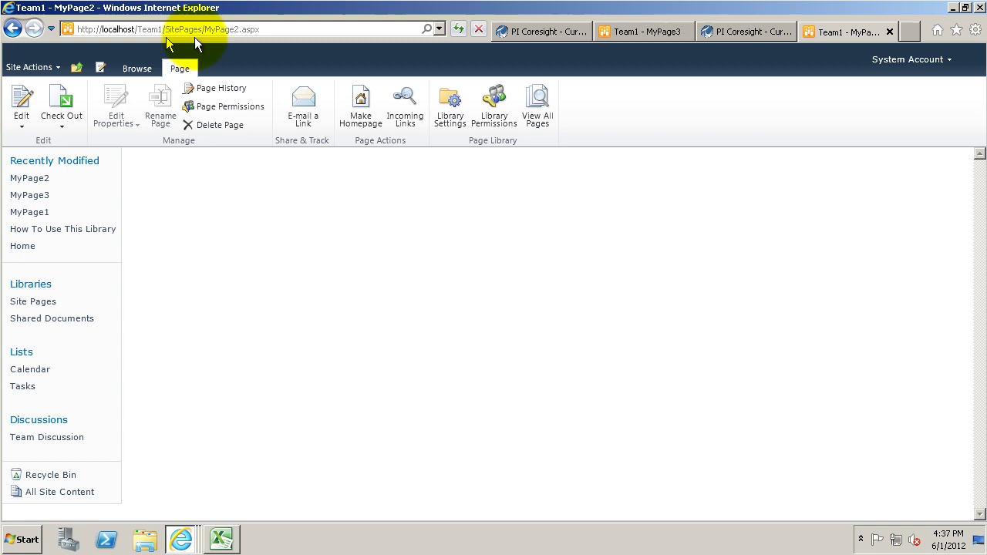
click(24, 116)
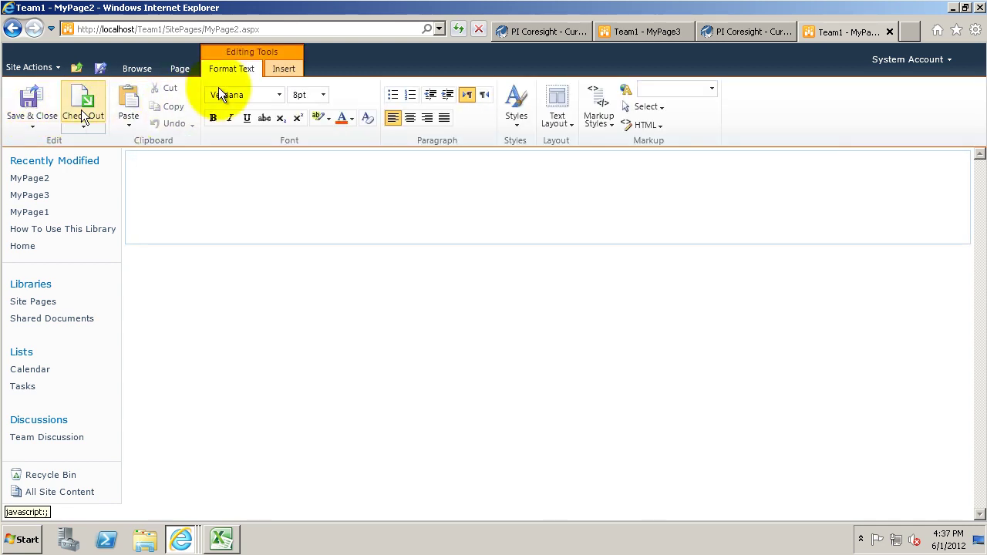
click(269, 68)
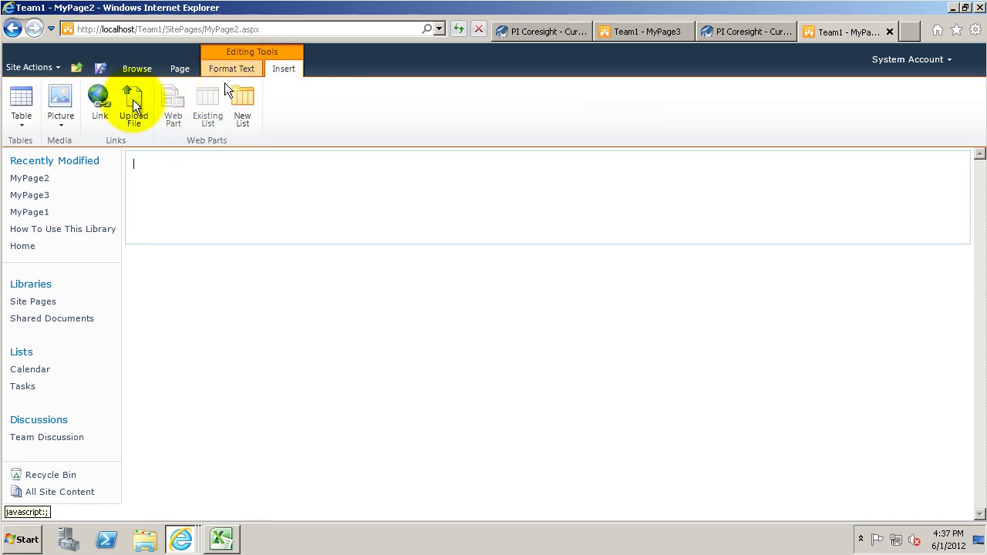
click(175, 104)
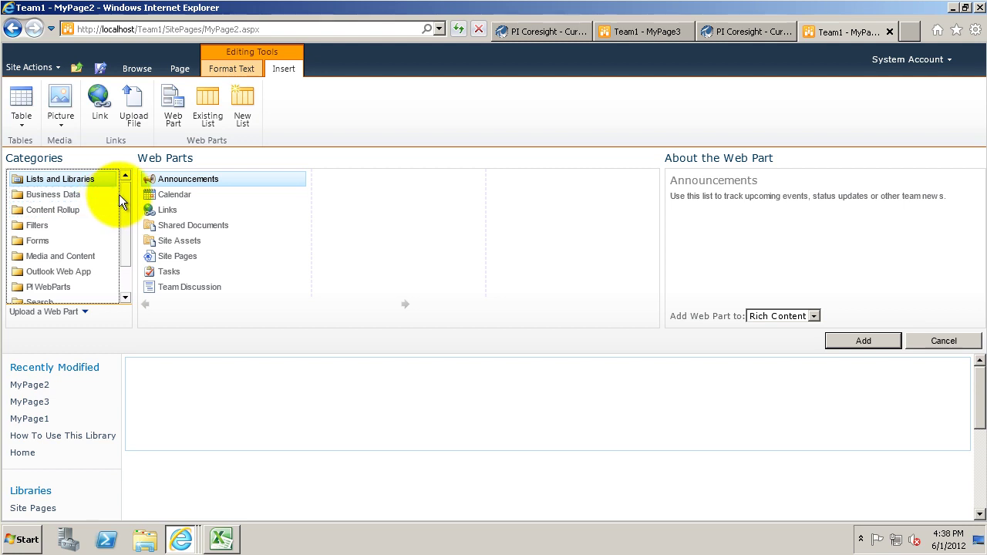
click(76, 256)
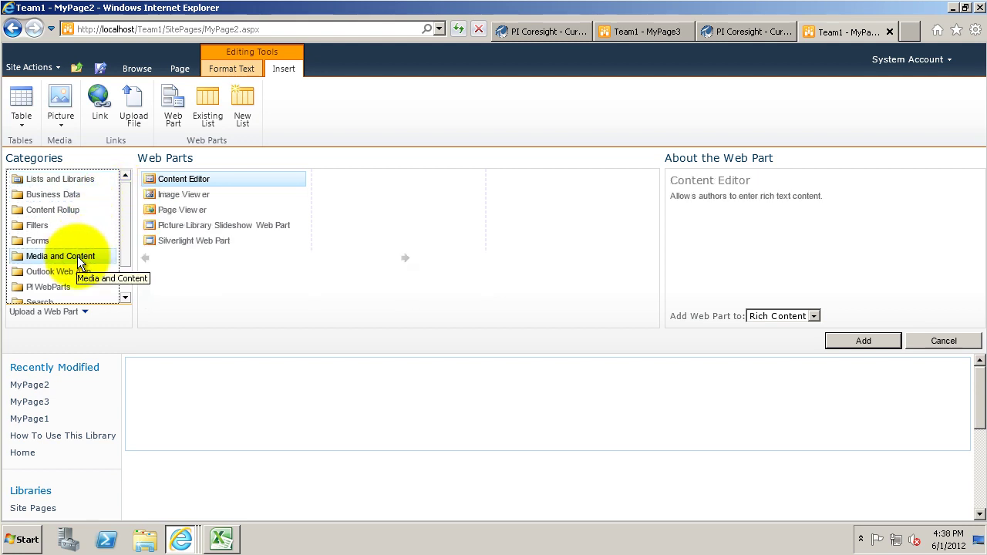
click(177, 211)
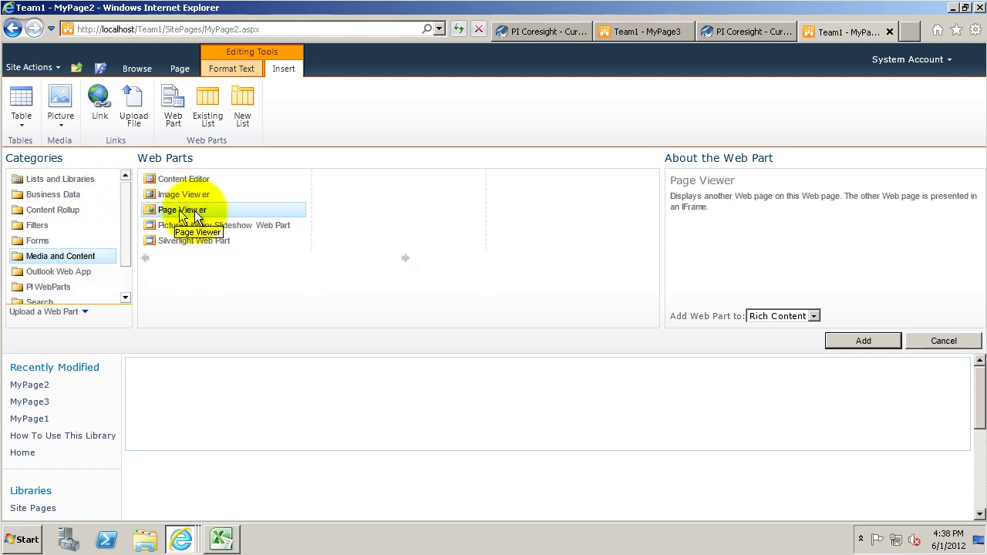
click(851, 336)
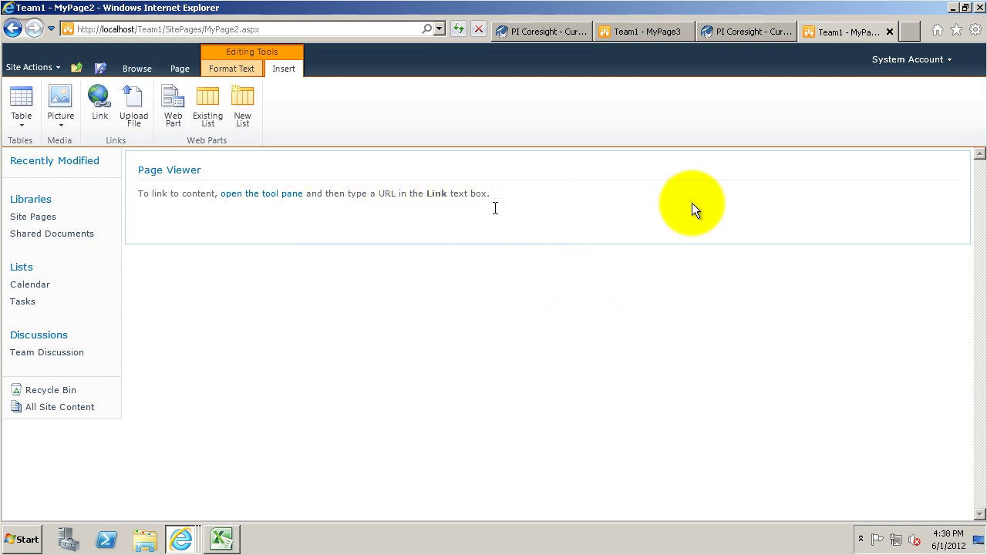
Open the settings pane of the Page Viewer web part on MyPage2.
click(802, 193)
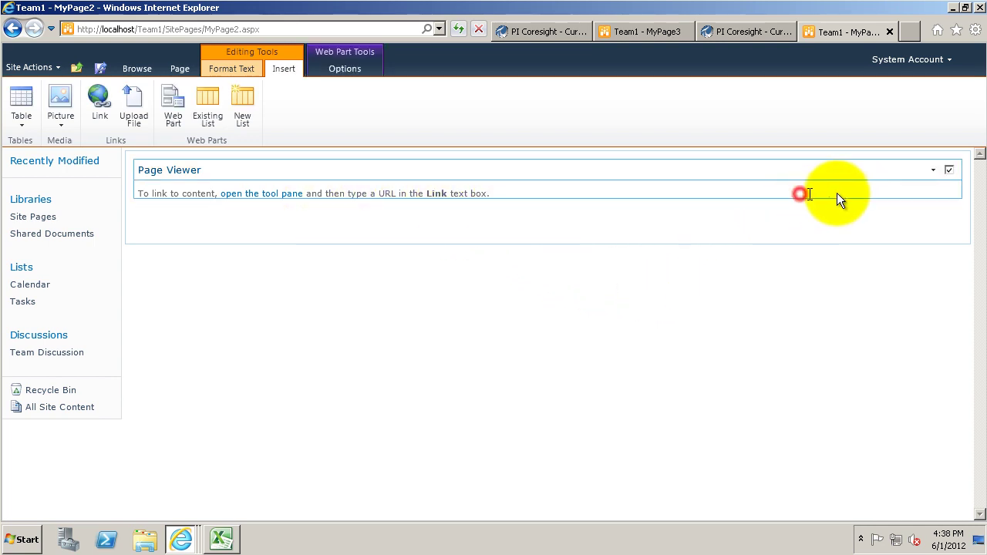
click(931, 170)
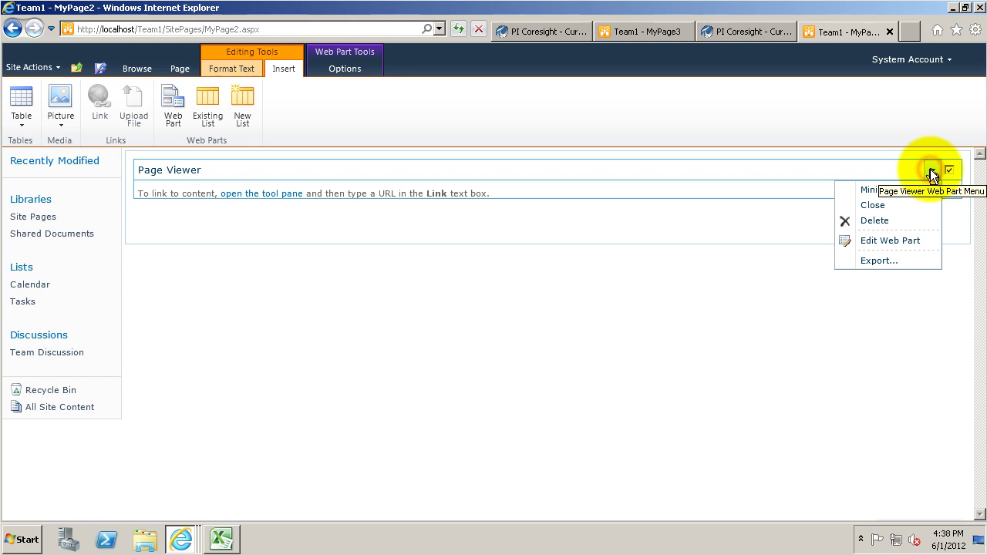
click(899, 241)
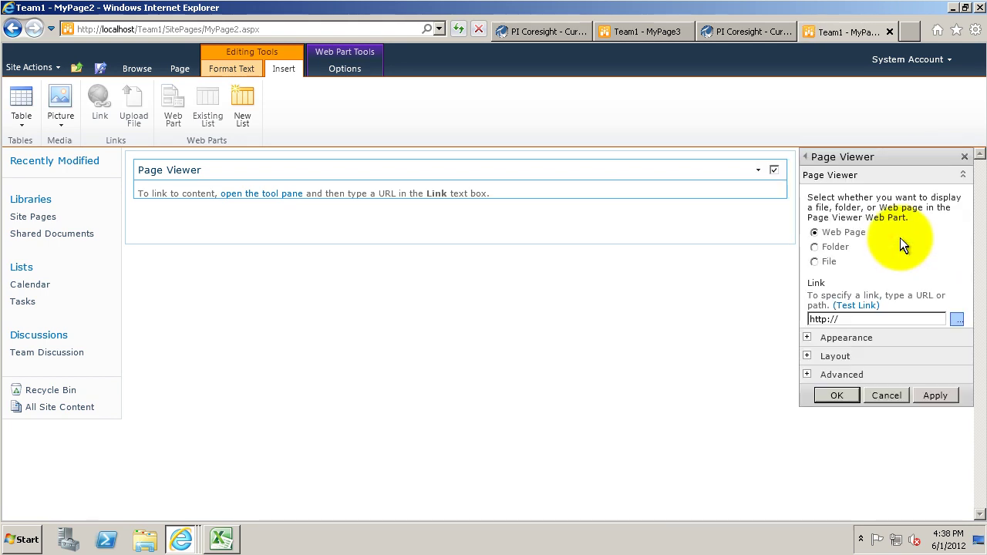
click(848, 319)
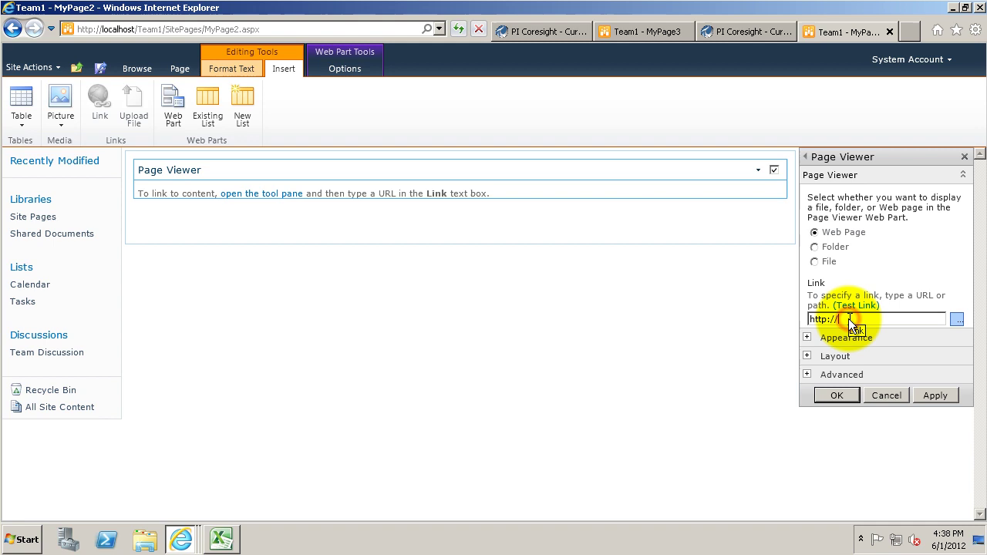
Paste the Current Temperatures kiosk-mode URL into the Page Viewer's Link box and apply it.
click(745, 39)
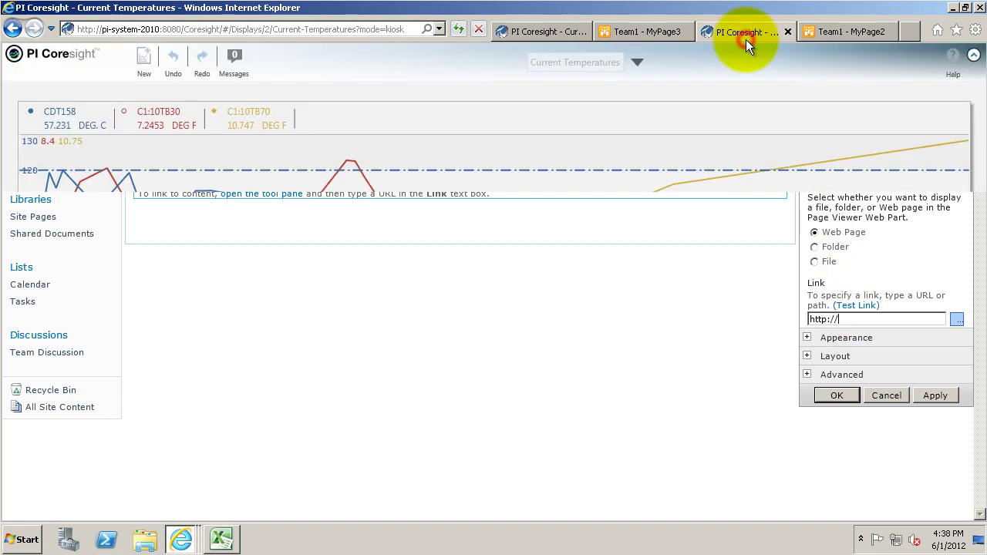
click(355, 29)
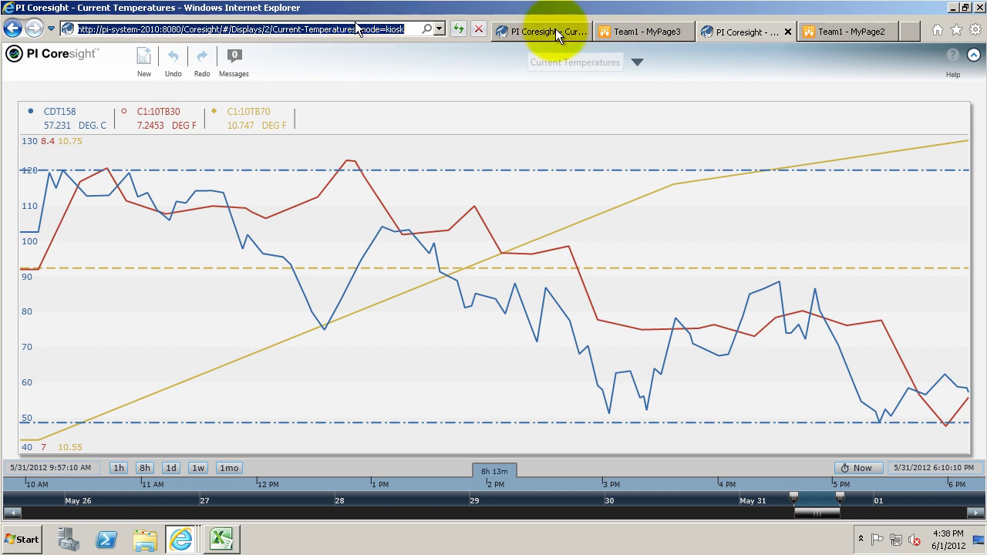
click(813, 32)
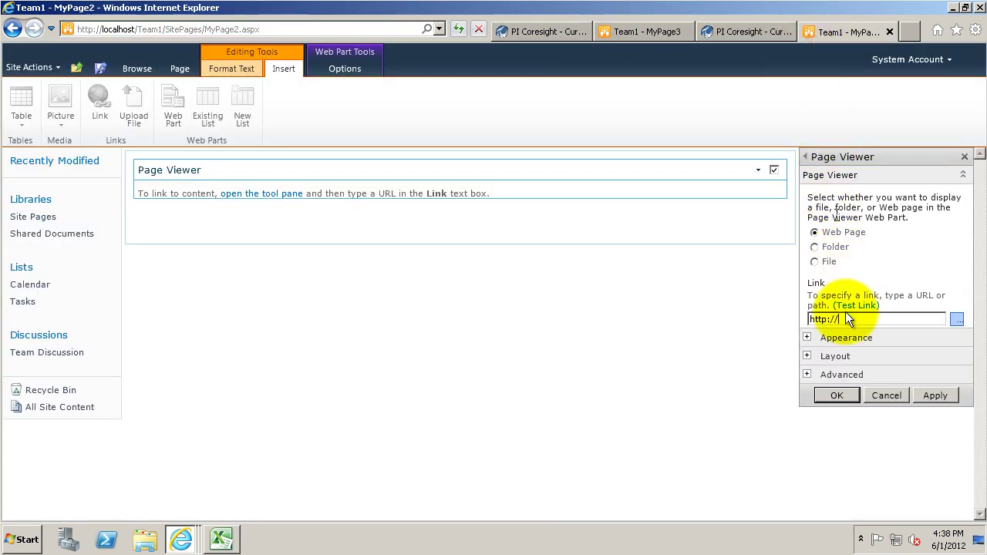
drag(845, 318, 806, 318)
key(ctrl+v)
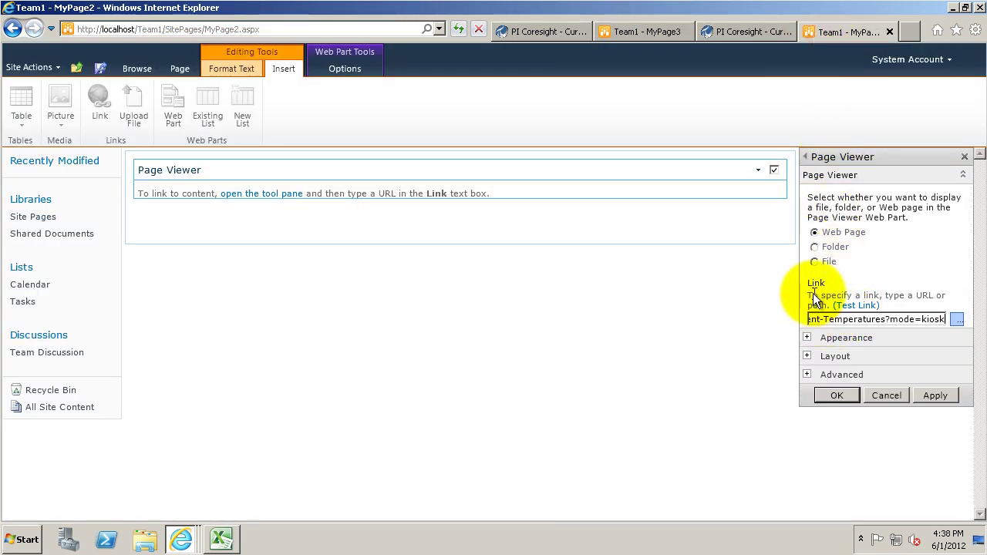
click(919, 394)
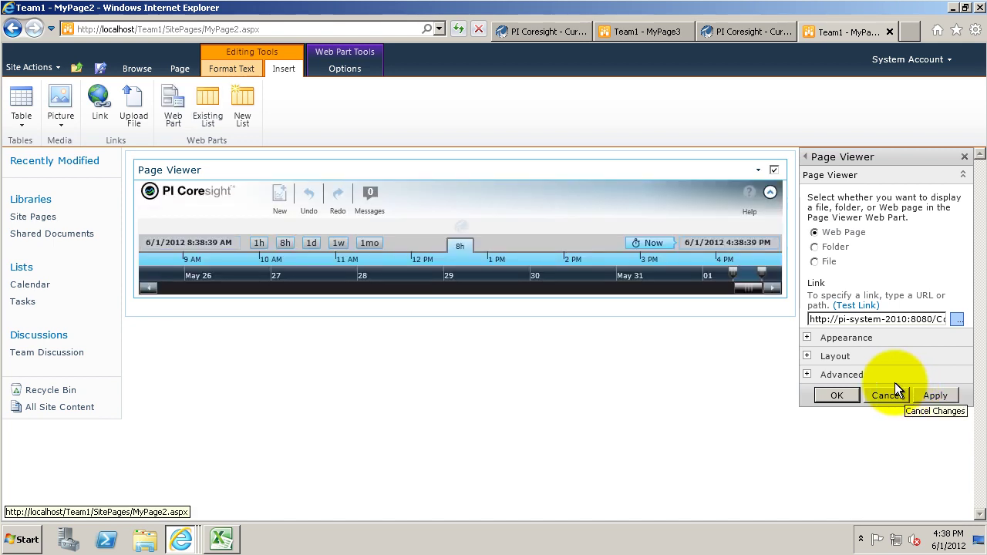
Set the Page Viewer's Appearance height to a fixed 500 pixels and save the settings.
click(807, 338)
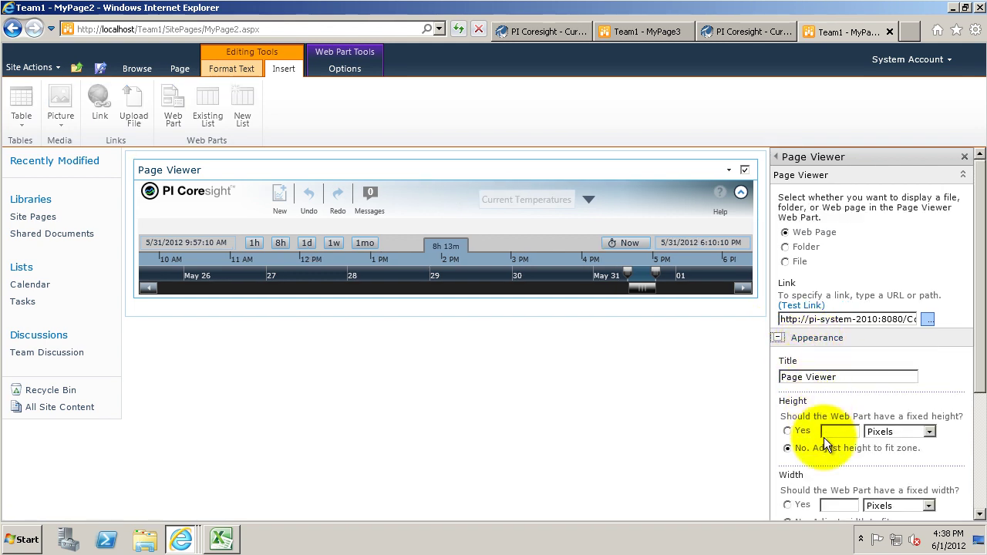
click(828, 431)
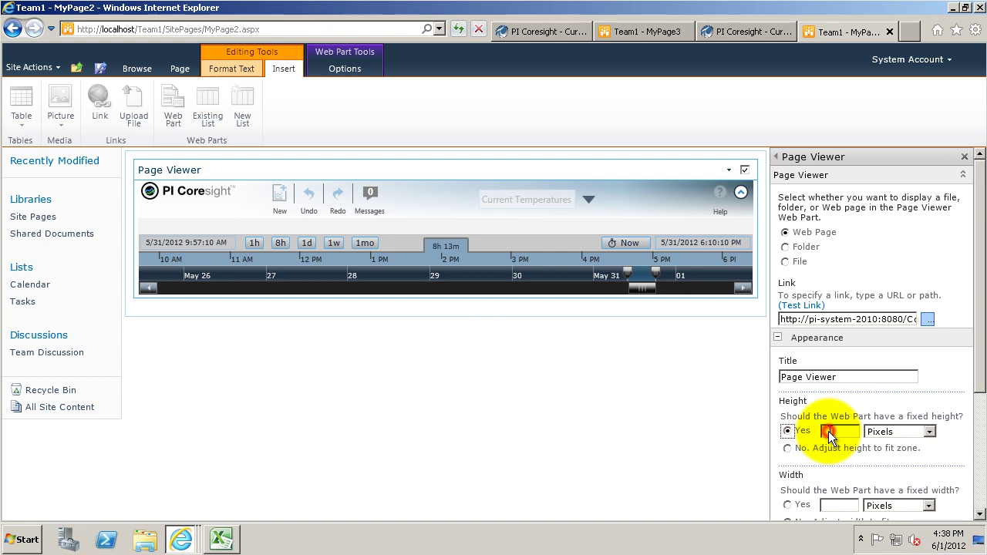
text(500)
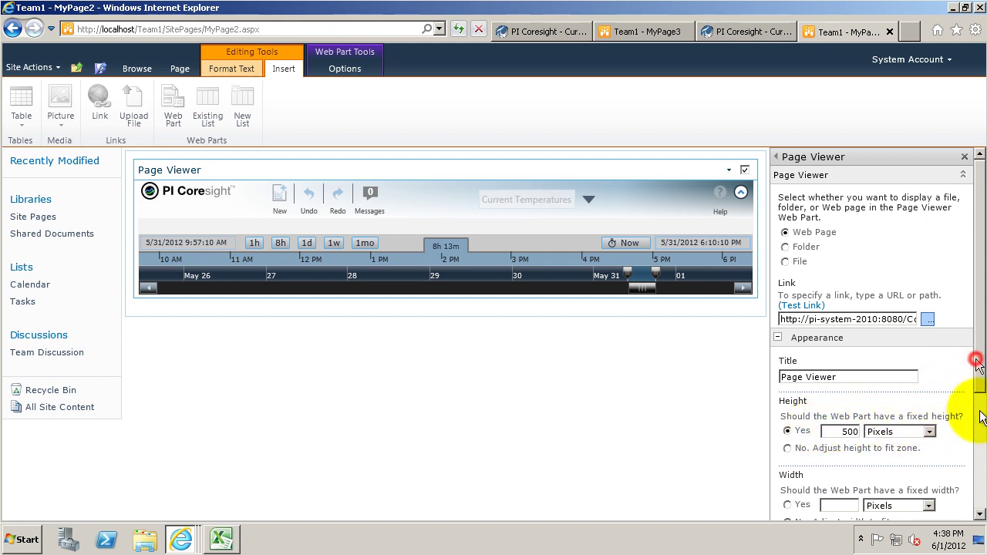
scroll(963, 463, down, 4)
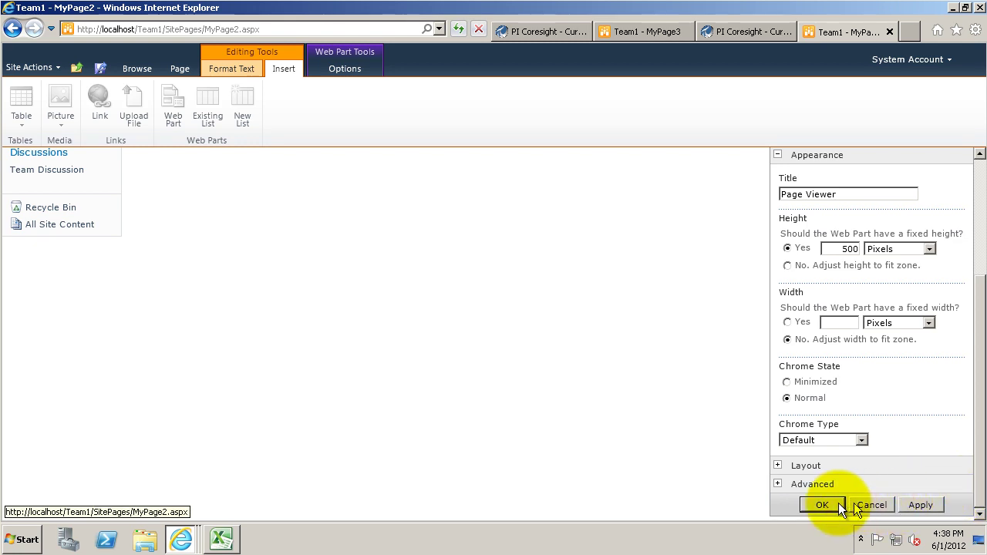
click(838, 503)
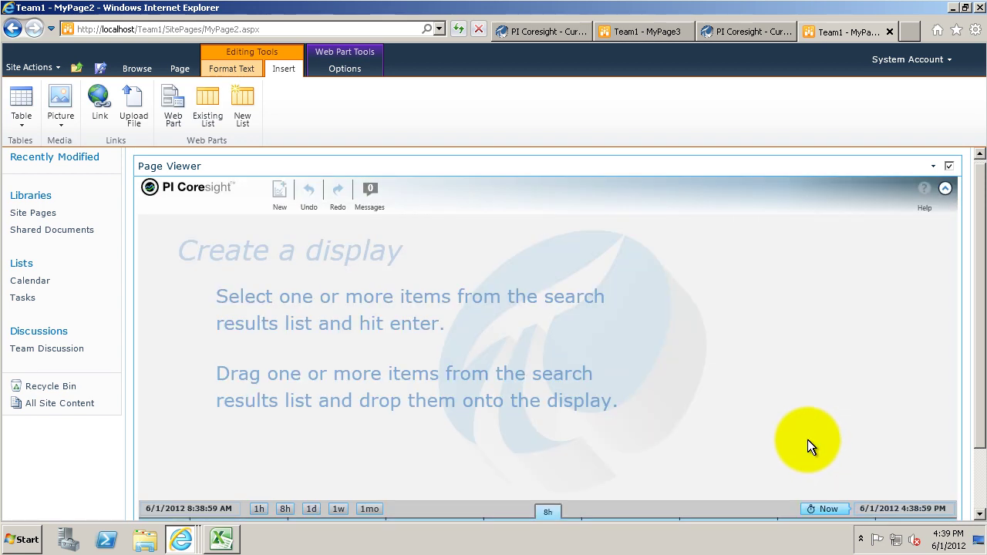
click(970, 286)
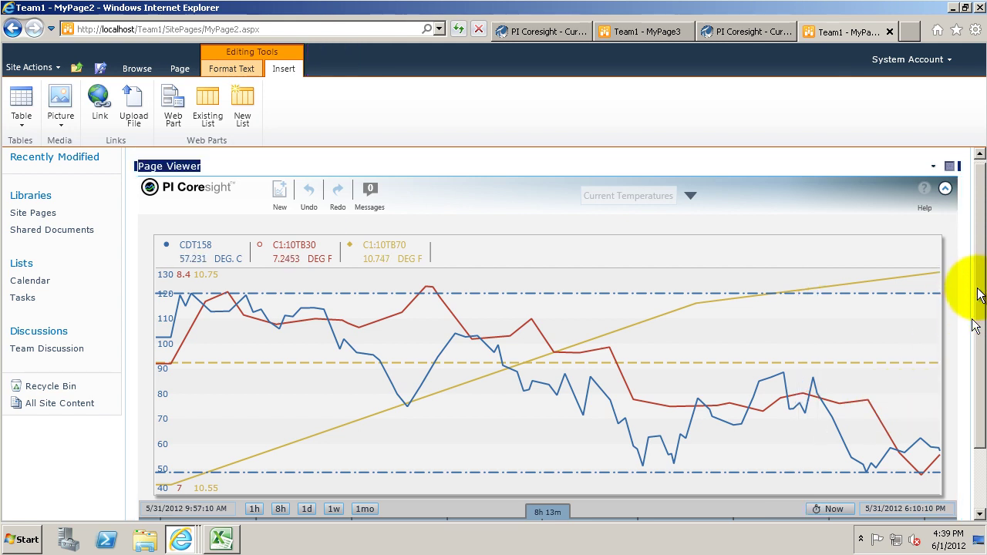
drag(976, 279, 935, 254)
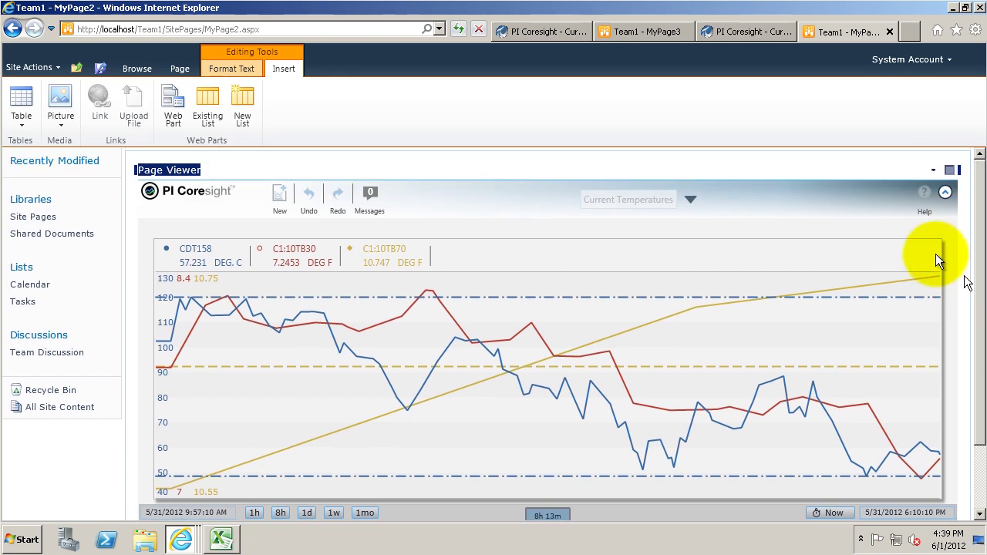
On MyPage3, show the embedded trend as a table and delete the CDT158 row.
click(656, 34)
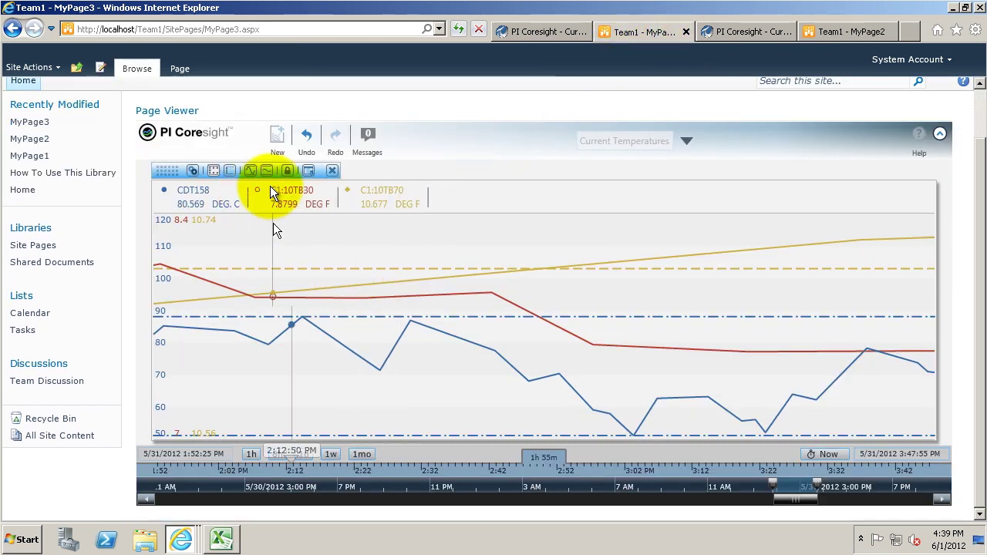
click(306, 169)
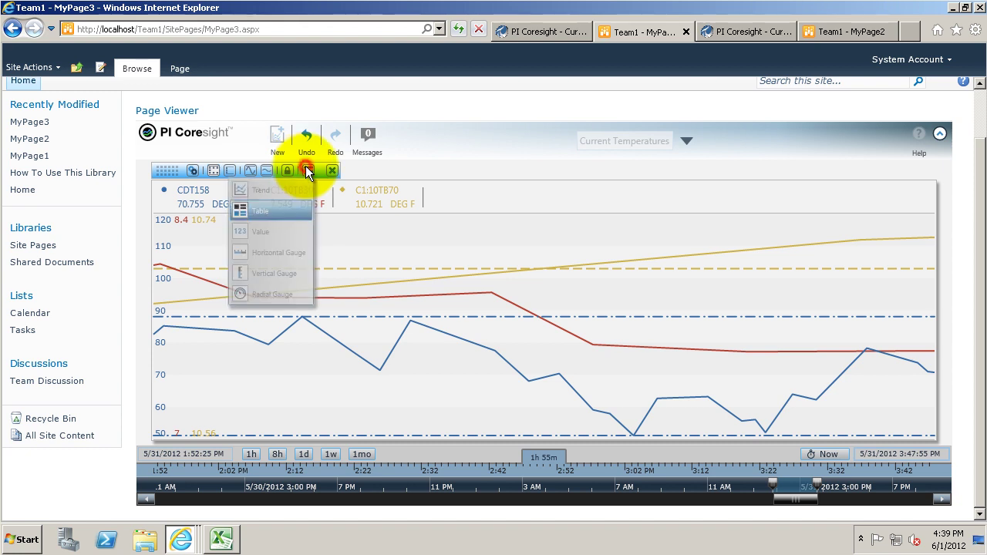
click(285, 212)
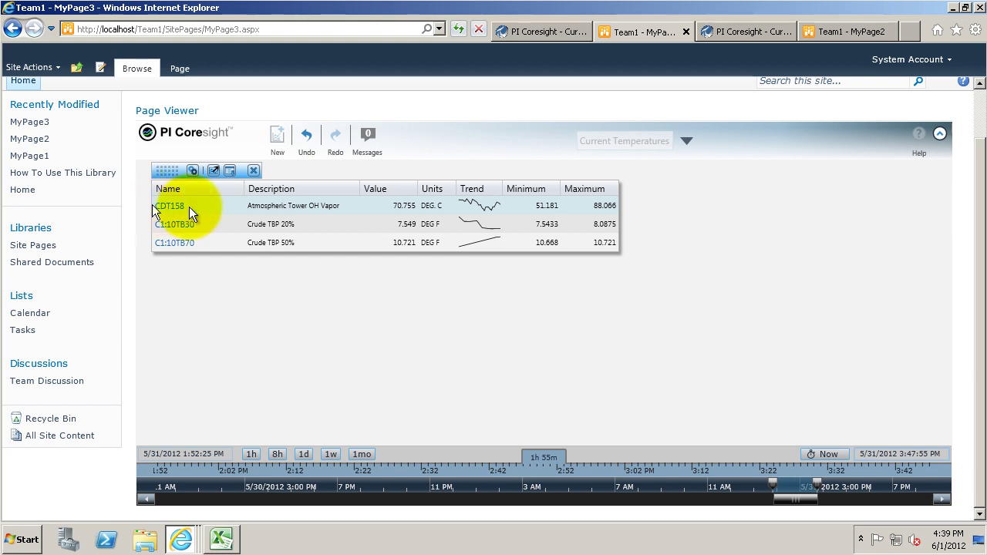
click(146, 205)
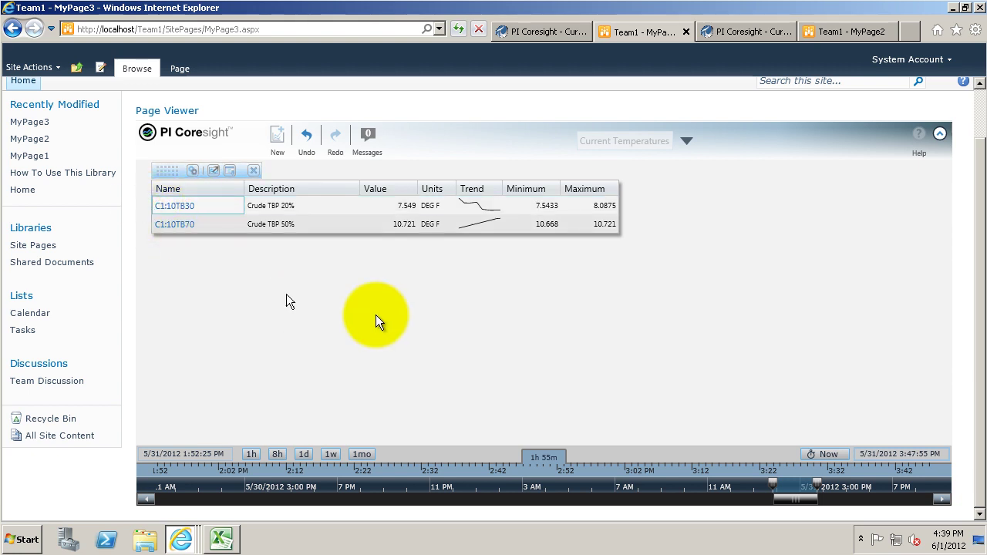
Switch the table back to a trend and extend its range to end at 8:45:25 PM.
click(230, 169)
click(207, 192)
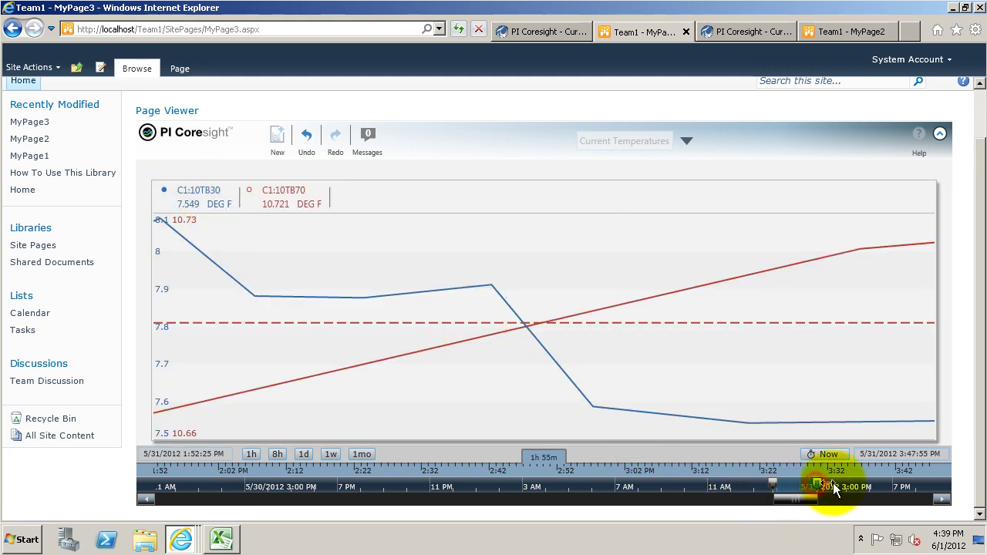
drag(832, 483, 942, 482)
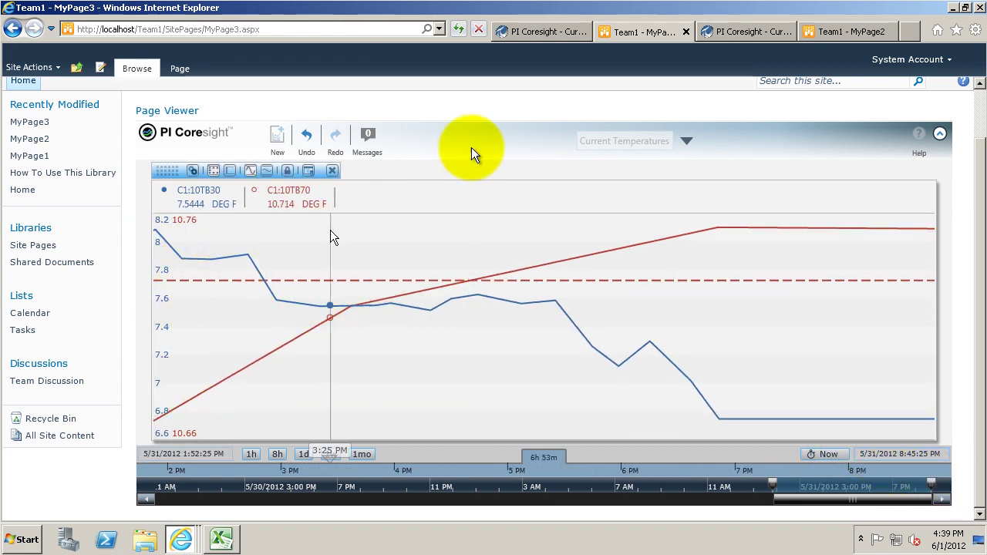
Reload MyPage3, confirm the resend, and read later values on the restored three-trace trend.
click(547, 34)
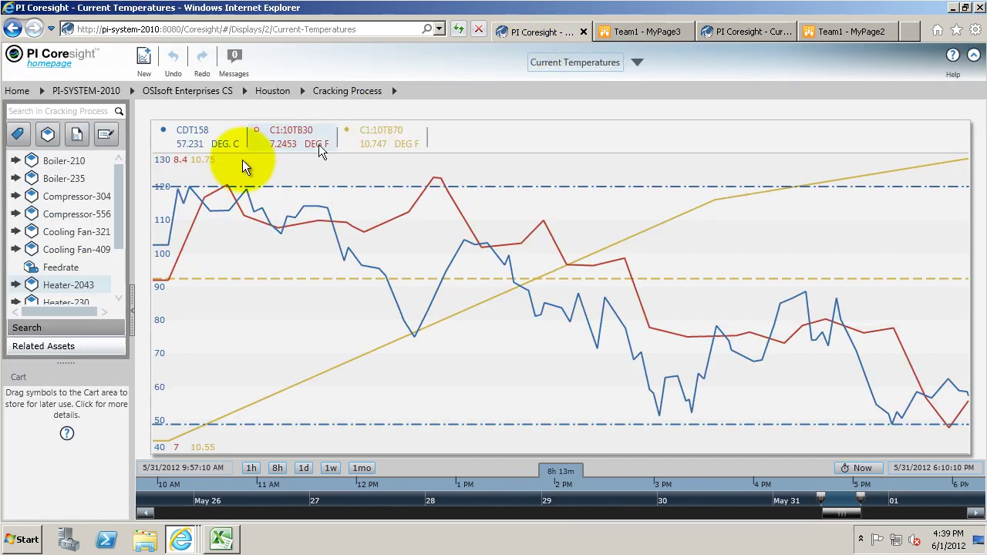
click(650, 33)
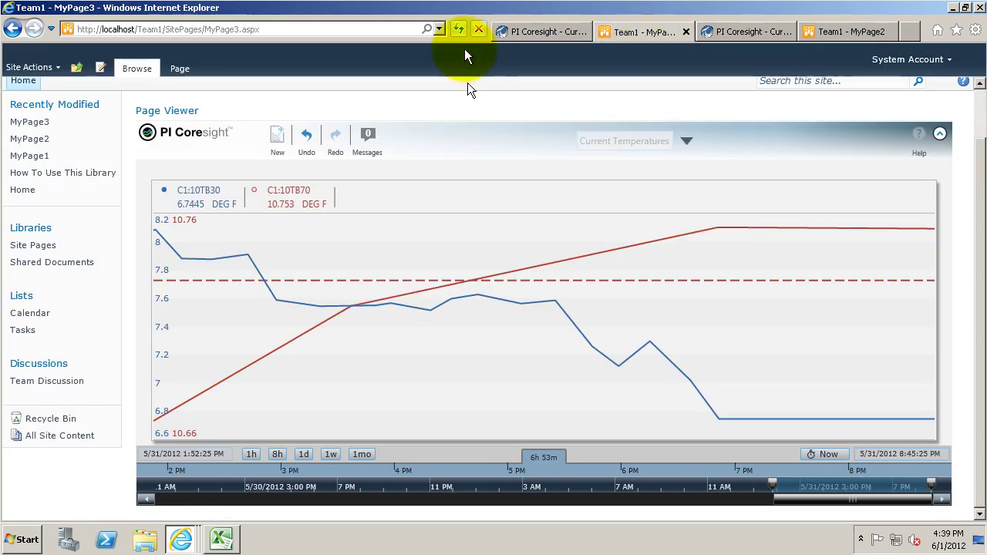
click(459, 28)
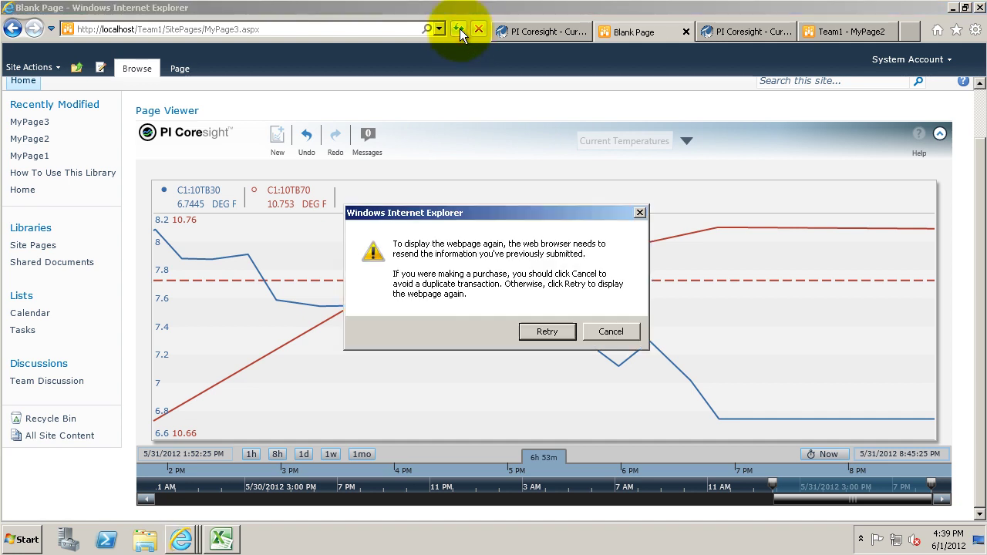
click(548, 331)
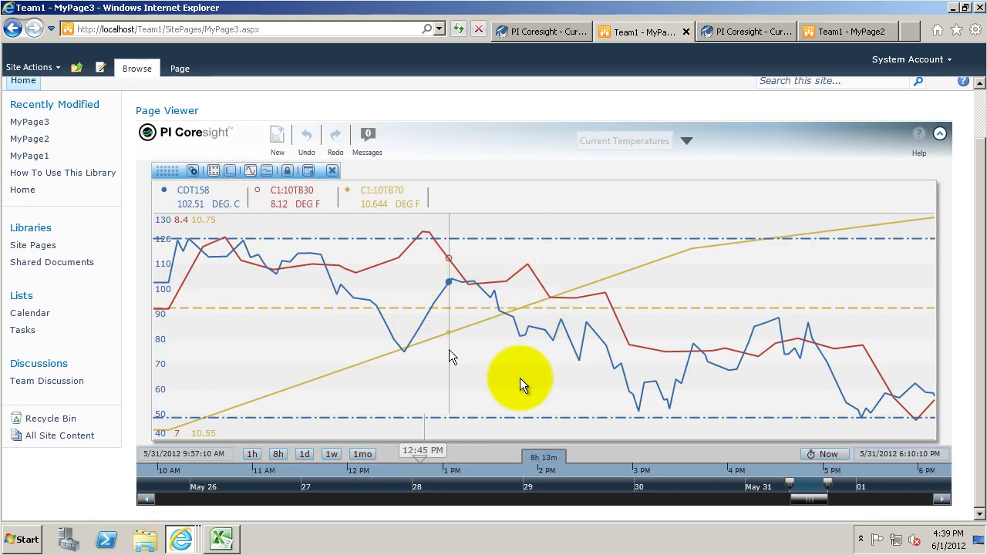
drag(521, 380, 659, 388)
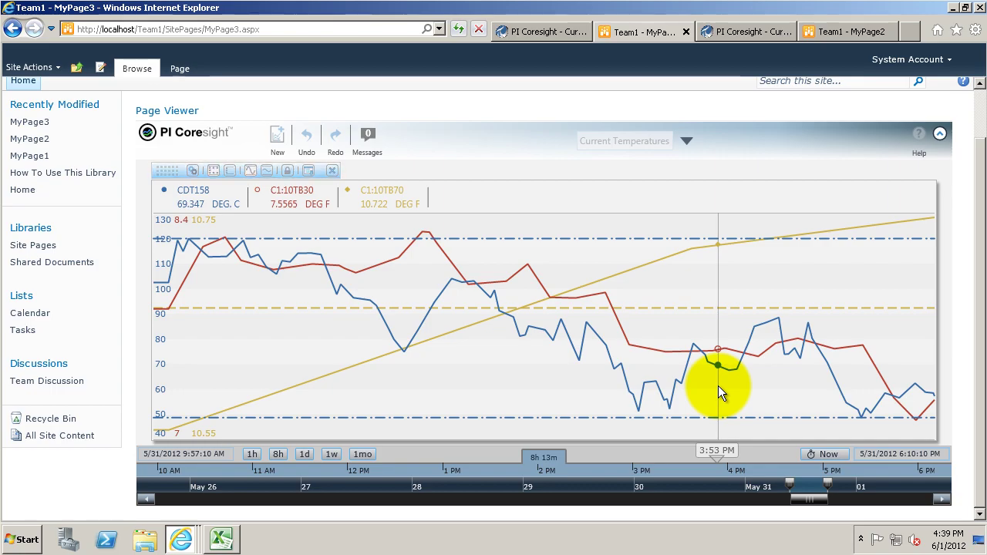